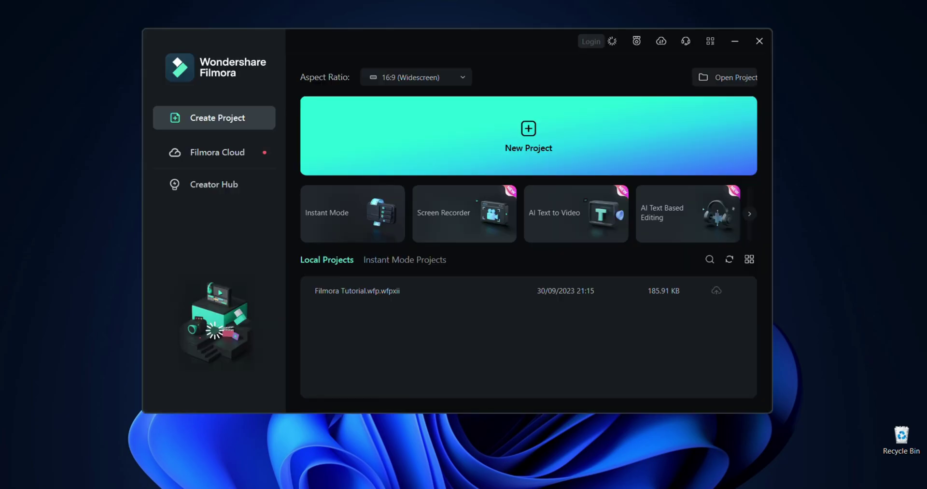
Open the AI Text to Video card on the Create Project start page.
left_click_drag(551, 37, 552, 66)
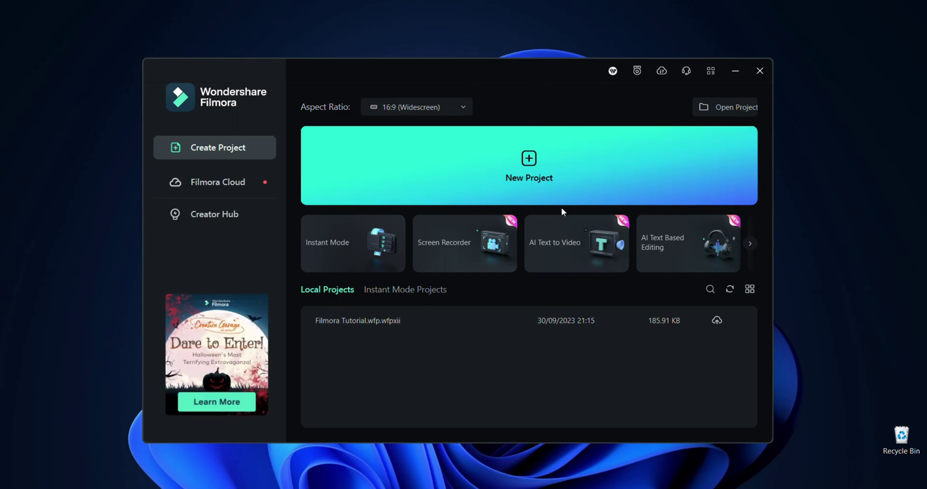
left_click(572, 242)
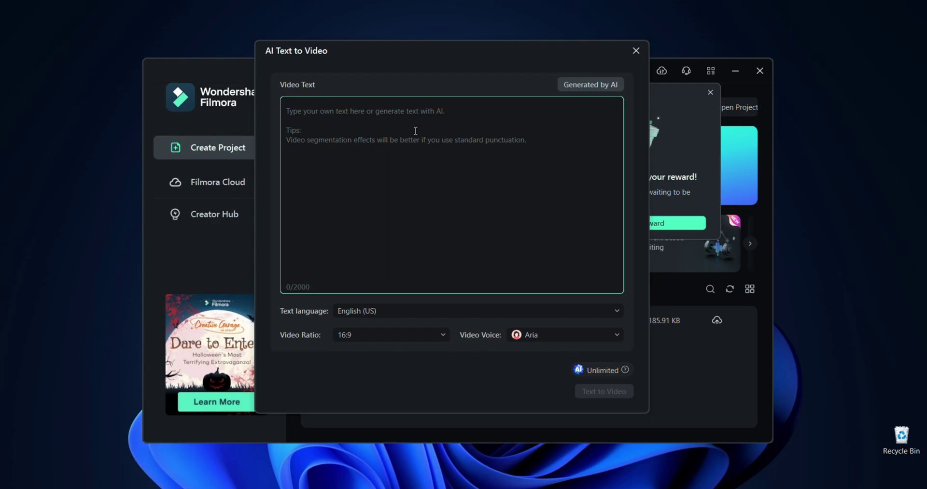
Generate a video from 'a man walking with sunset background.' in English (US), 16:9, Aria voice.
type("a")
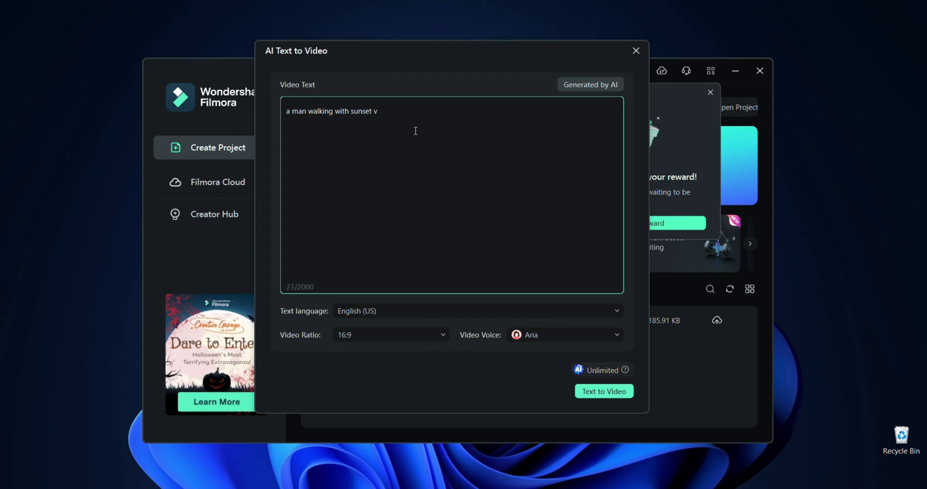
type("man walking with sunset background.")
left_click(396, 311)
left_click(397, 314)
left_click(382, 334)
left_click(362, 357)
left_click(536, 337)
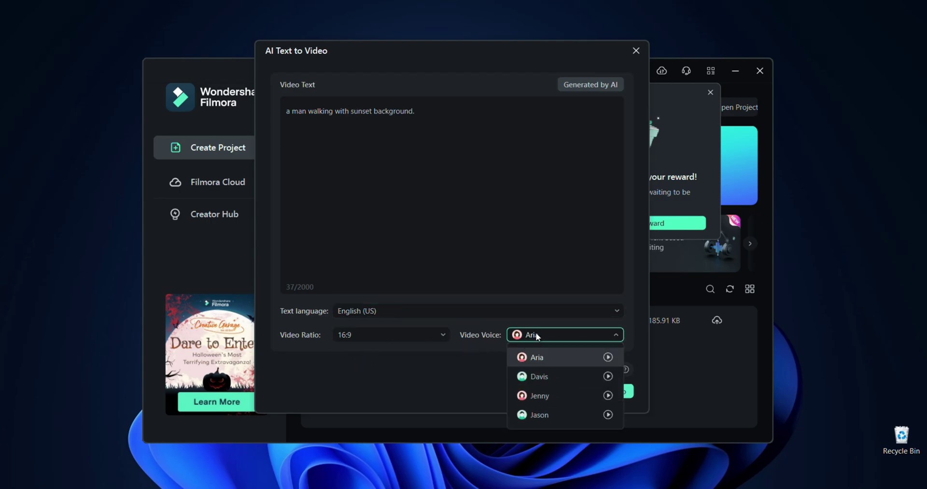
left_click(551, 338)
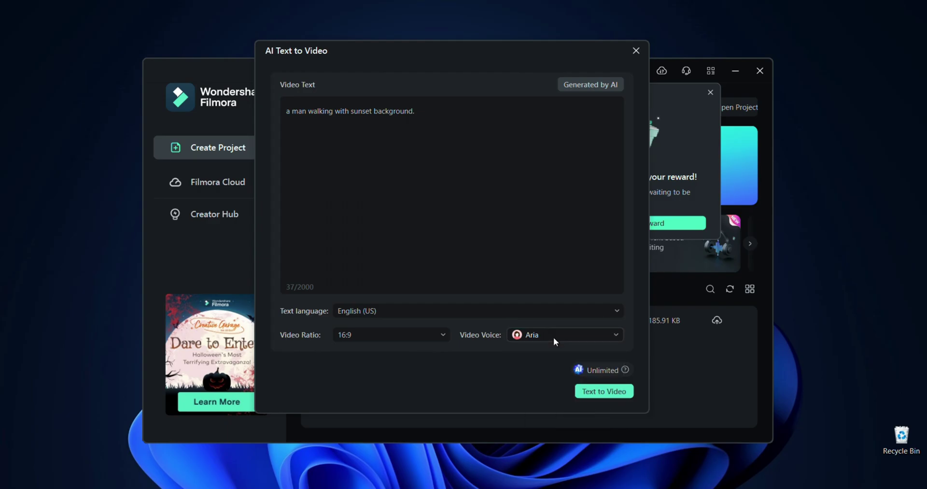
left_click(595, 393)
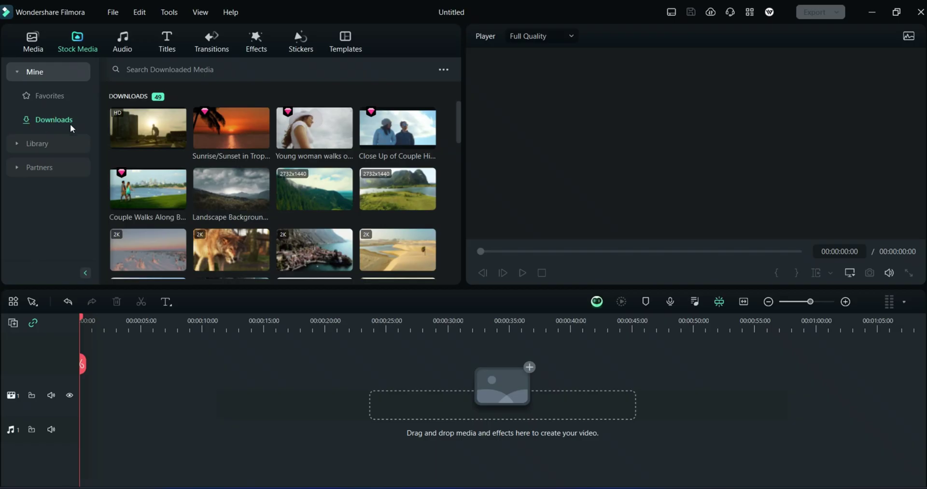
Add the Downloads forested mountain clip to the video track, match project to media, and open its properties.
left_click_drag(315, 188, 54, 420)
left_click(419, 273)
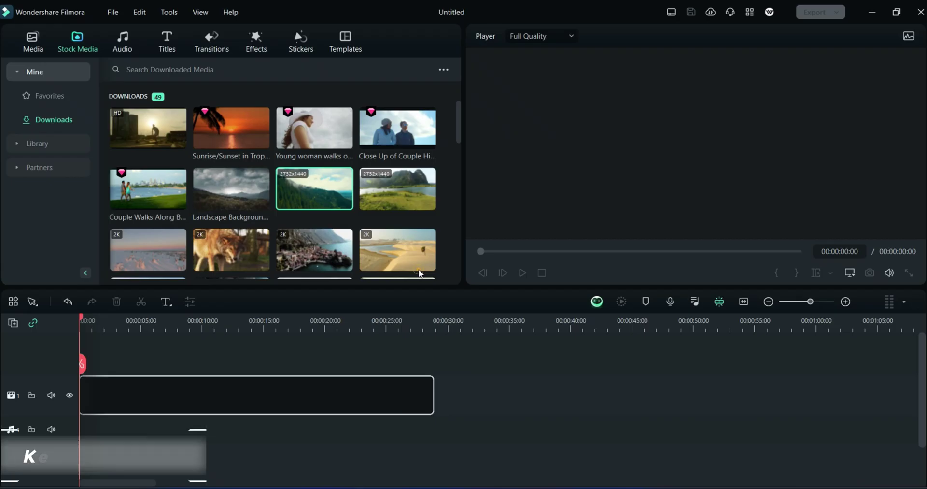
left_click(522, 273)
left_click(522, 273)
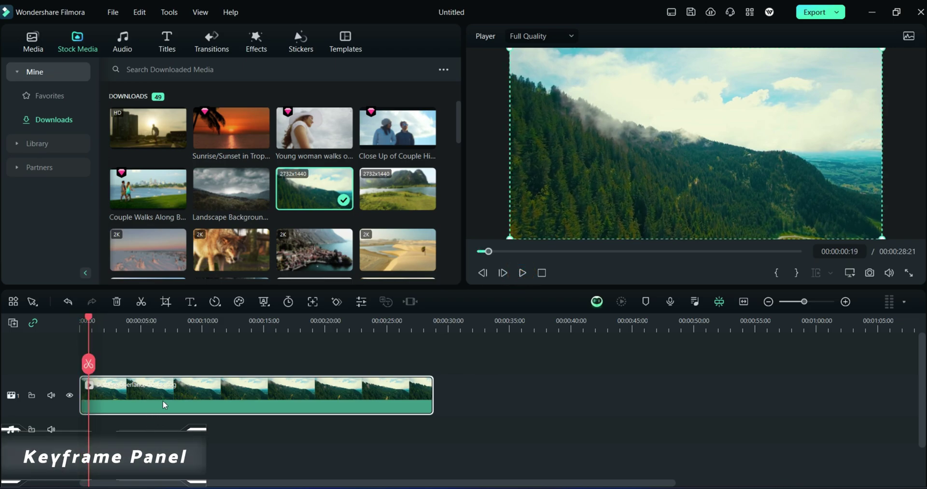
double_click(163, 400)
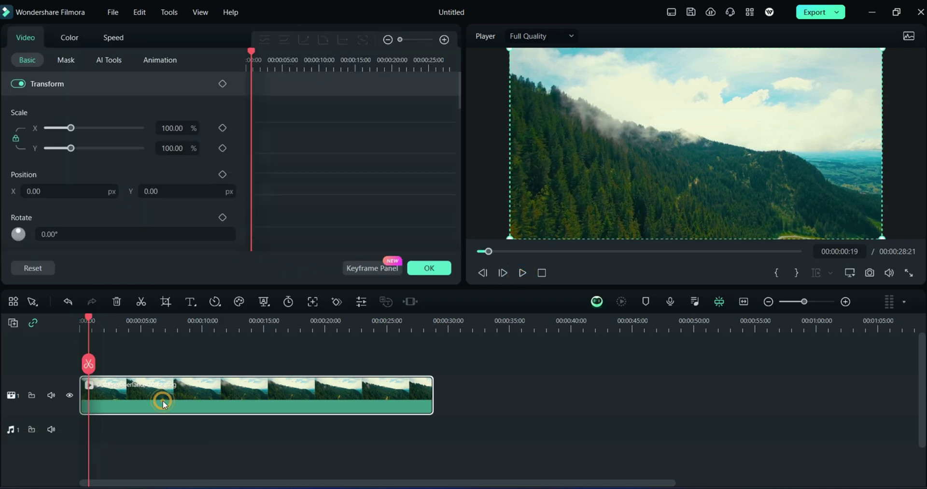
Add starting keyframes for all transform properties and move the playhead to 00:00:02:15.
left_click(370, 268)
left_click(369, 269)
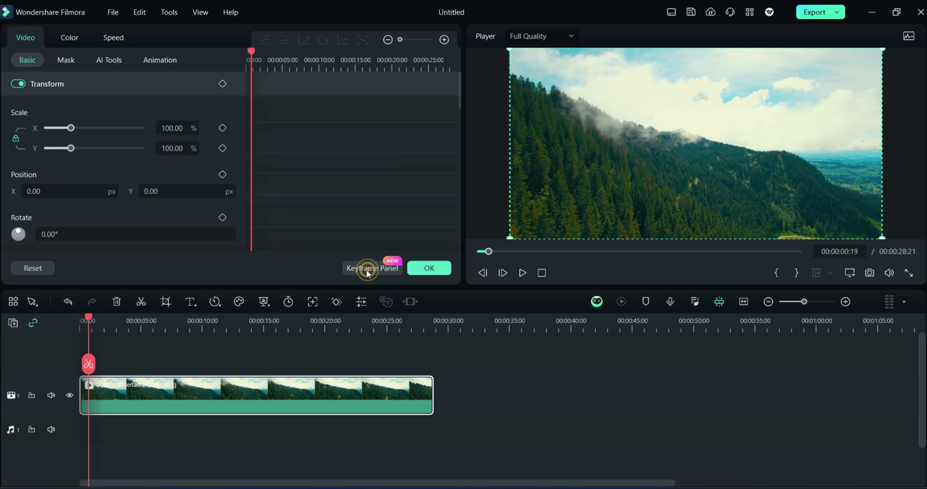
left_click(222, 84)
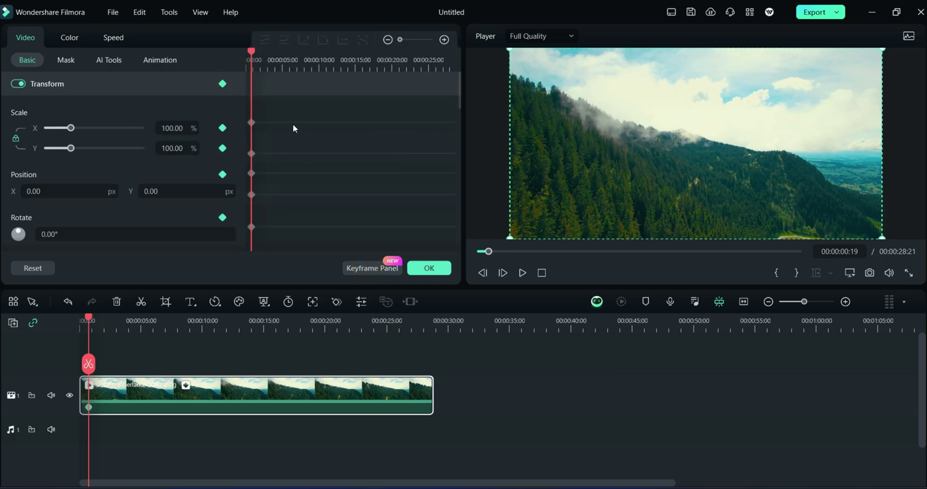
left_click_drag(252, 51, 266, 60)
At 00:00:02:15, scale the video up to 160.53% and shift it right in the frame.
left_click(563, 170)
left_click_drag(510, 237, 490, 275)
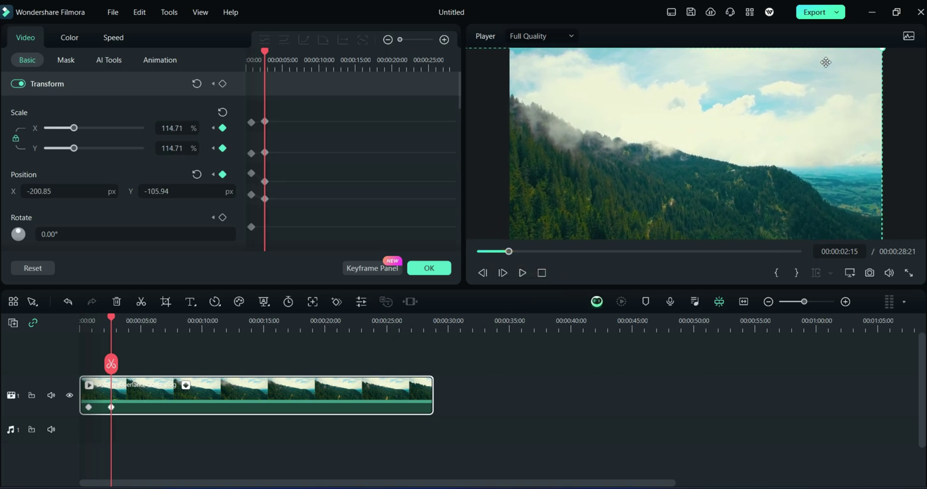
left_click_drag(881, 50, 891, 27)
left_click_drag(650, 153, 665, 157)
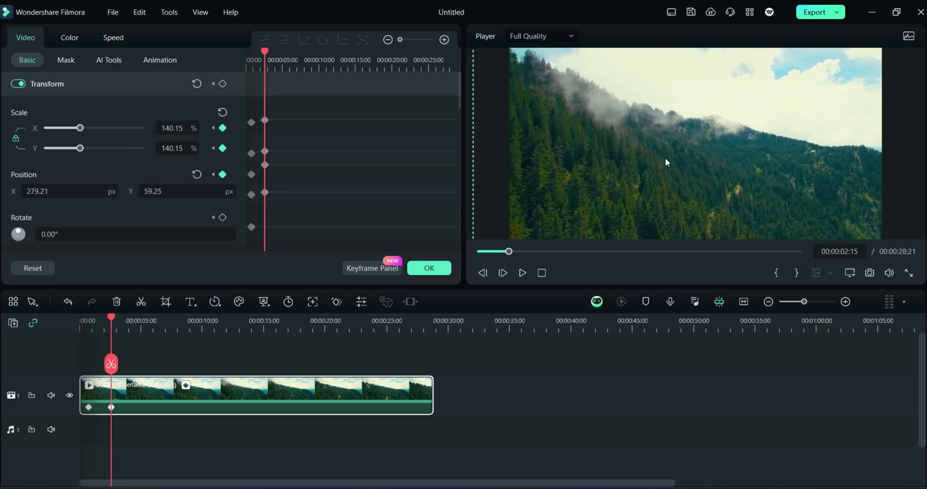
left_click_drag(81, 129, 86, 130)
left_click_drag(610, 174, 653, 172)
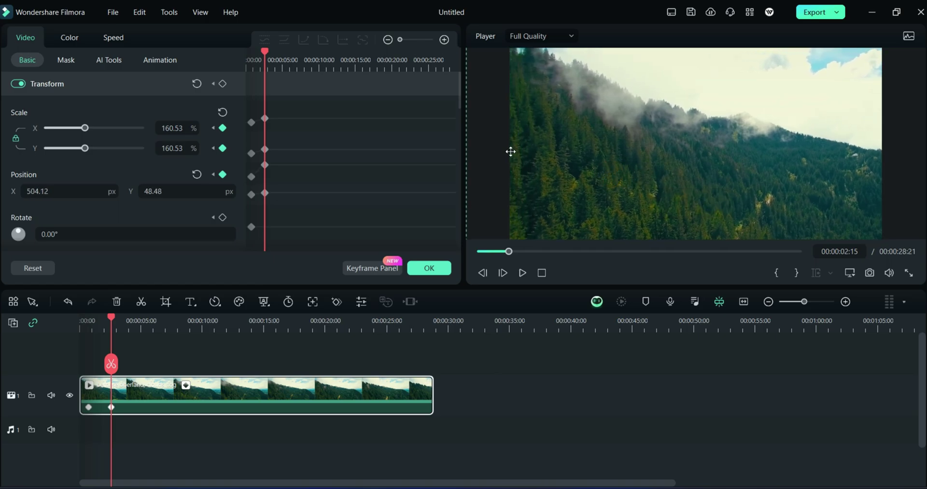
Pan the video left at 00:00:04:15, then down-right near 5 seconds to X -192.35, Y -226.23.
left_click_drag(265, 53, 280, 60)
left_click_drag(674, 180, 570, 181)
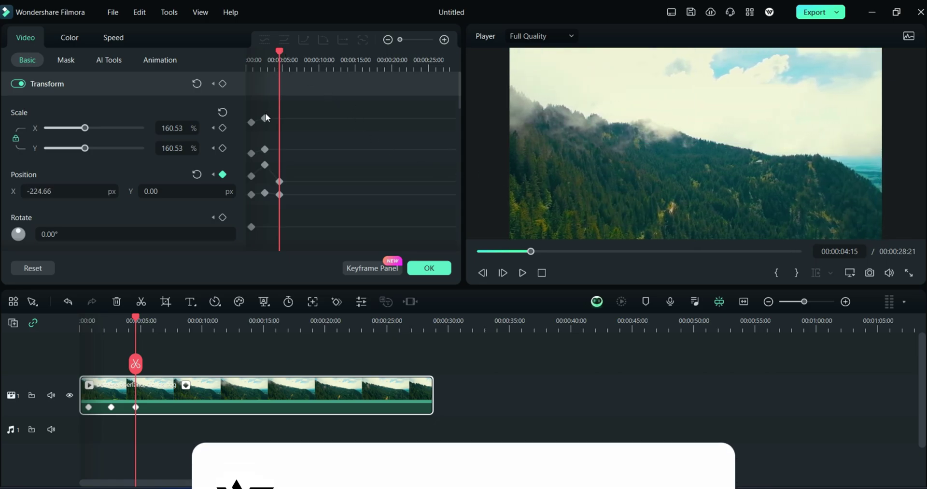
left_click_drag(279, 54, 303, 66)
left_click_drag(615, 120, 624, 165)
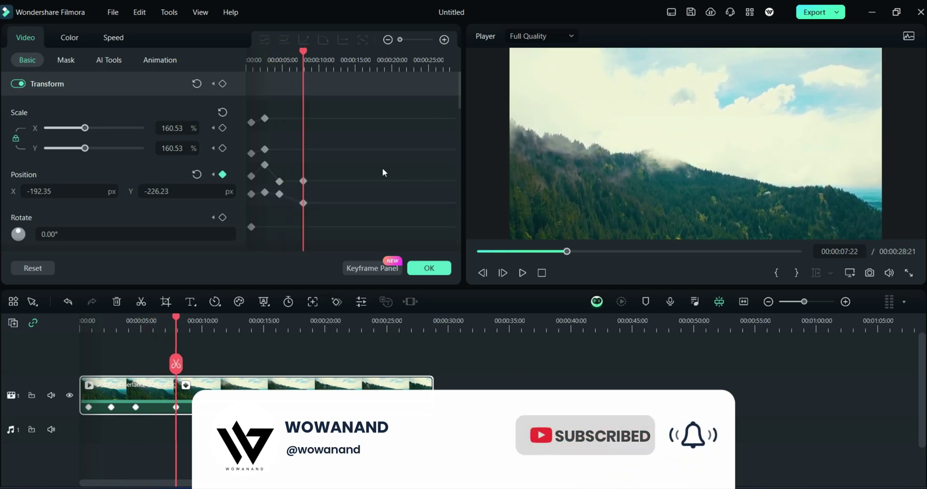
Add a Rotate keyframe, then at 00:00:09:16 key a pan to X -823.85, Y 435.82.
left_click(265, 119)
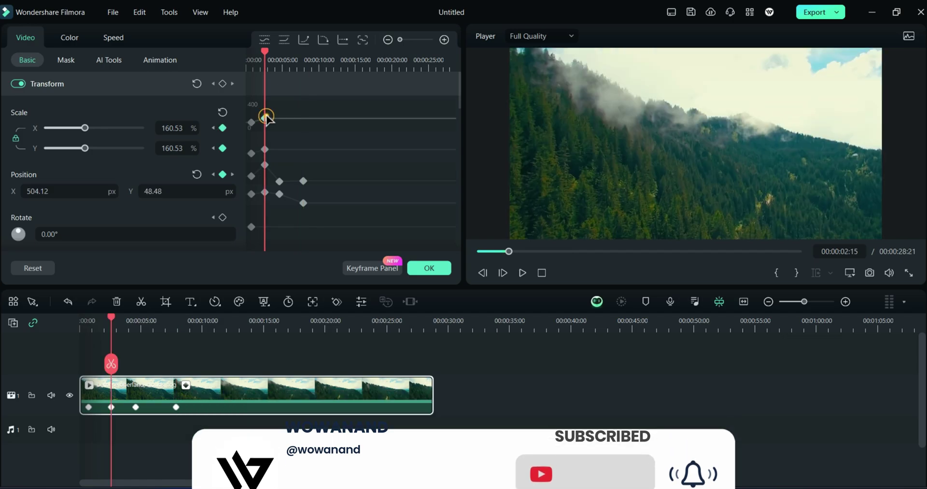
left_click(224, 83)
left_click_drag(265, 50, 316, 99)
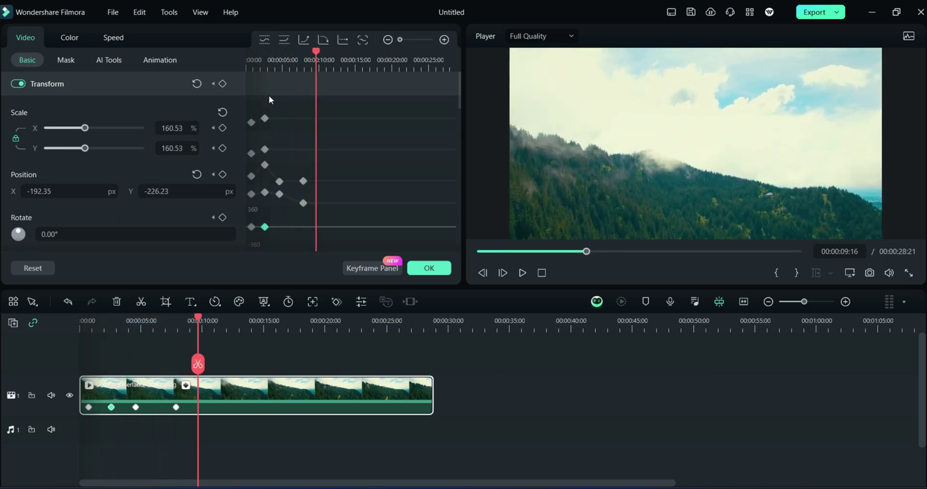
left_click(222, 83)
left_click_drag(602, 180, 520, 92)
left_click_drag(315, 54, 336, 79)
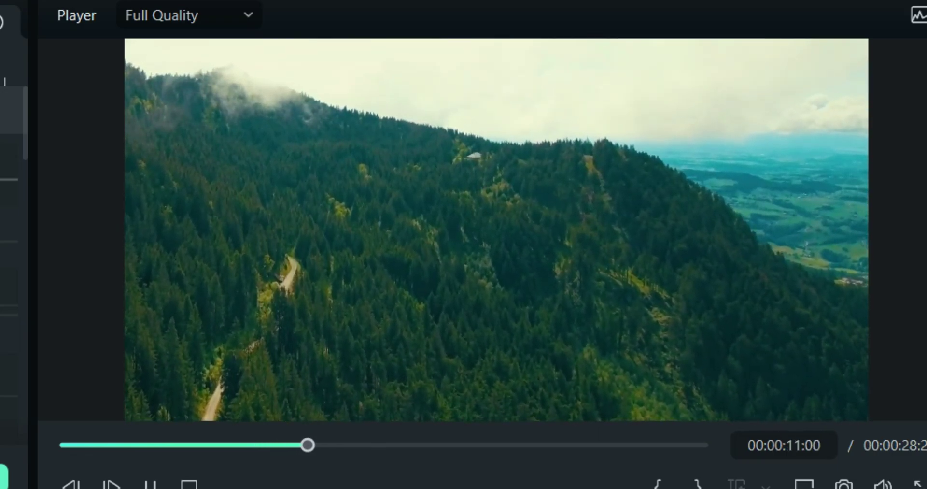
Pause playback of the keyframed zoom-and-pan mountain animation.
left_click(151, 484)
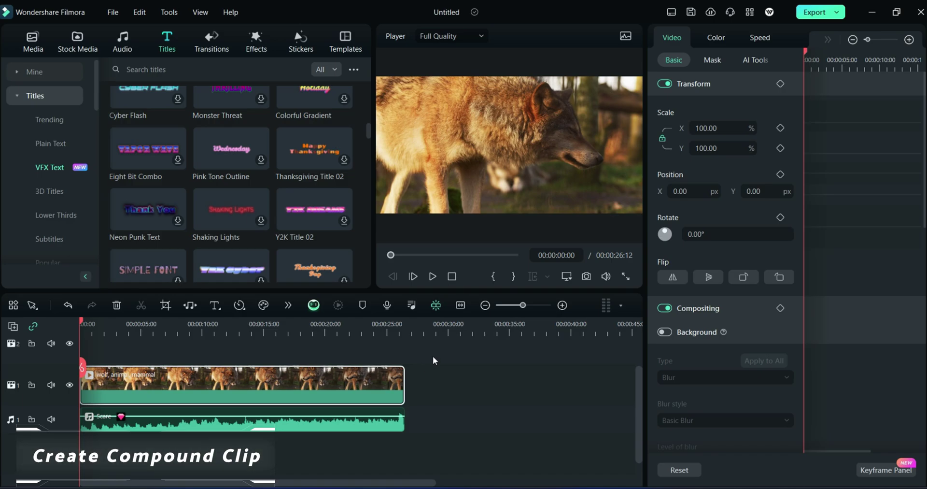
Select the wolf video and music clips and make them a compound clip named 'A Fox'.
left_click_drag(433, 360, 328, 442)
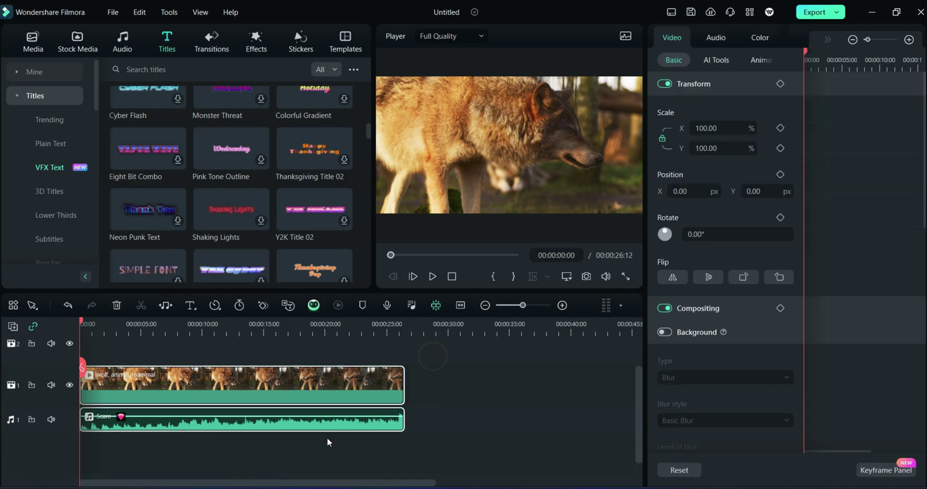
right_click(323, 387)
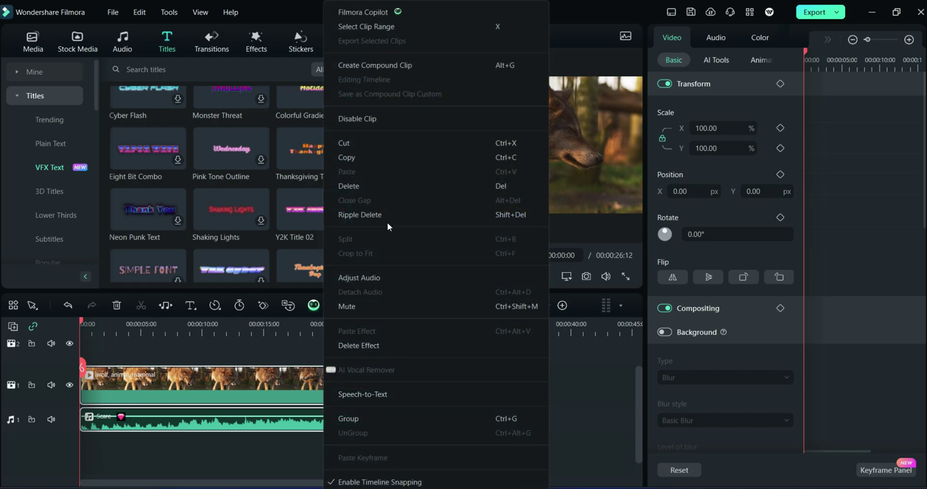
left_click(372, 66)
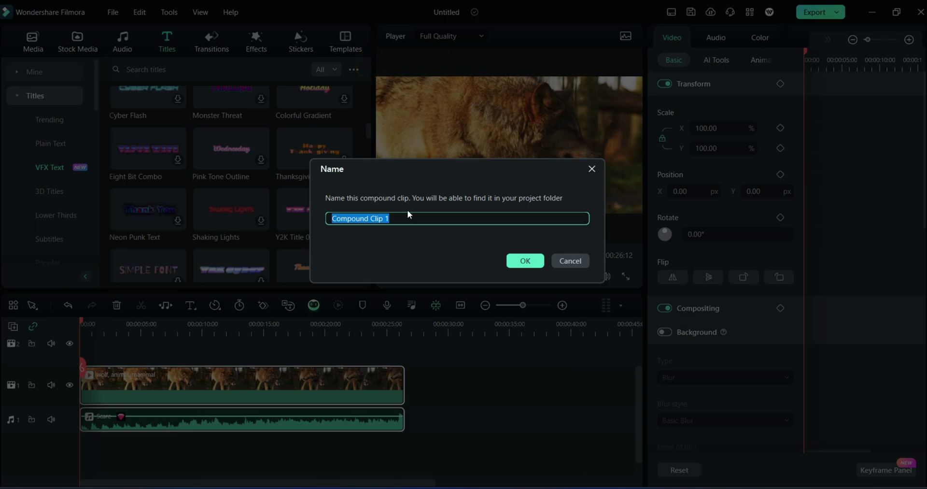
key("BackSpace")
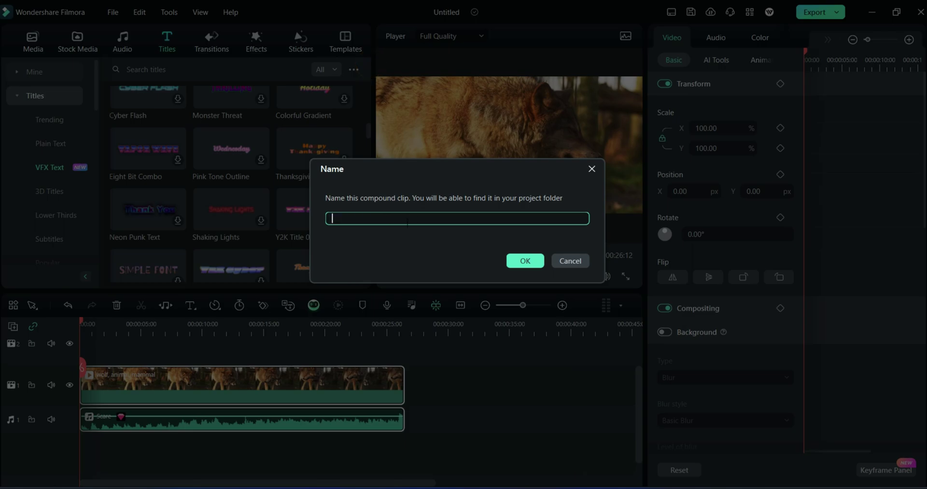
left_click(518, 261)
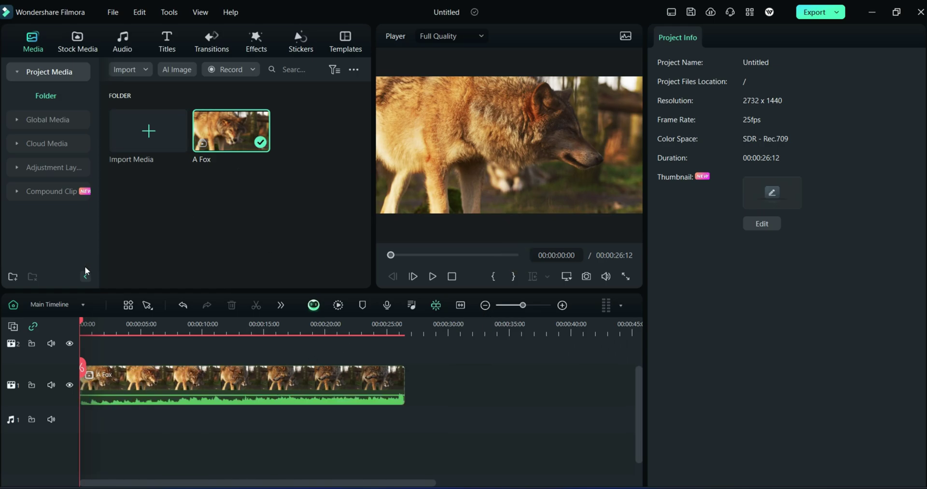
Switch the timeline list to A Fox and dismiss the compound editing reminder.
left_click(80, 306)
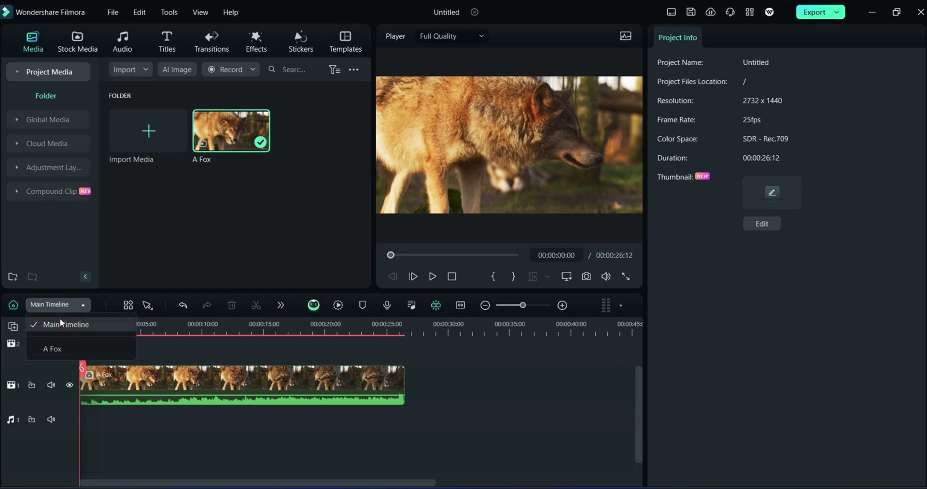
left_click(52, 347)
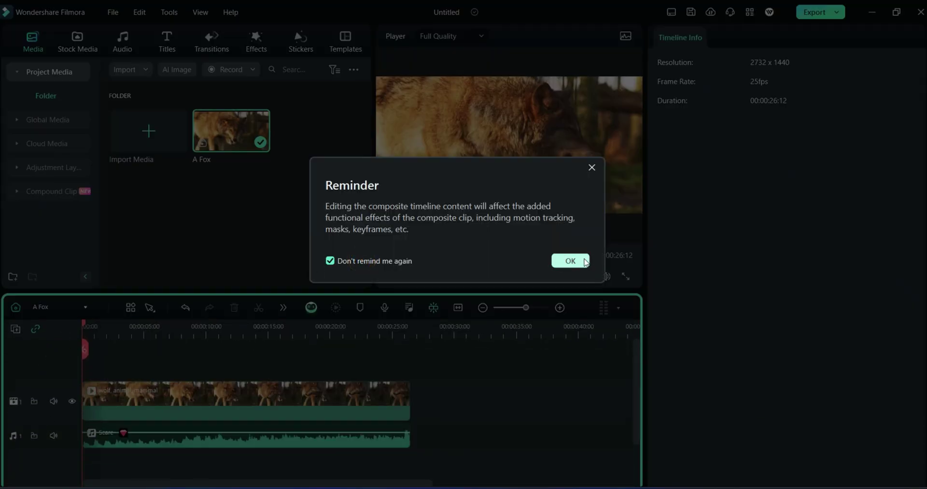
left_click(578, 260)
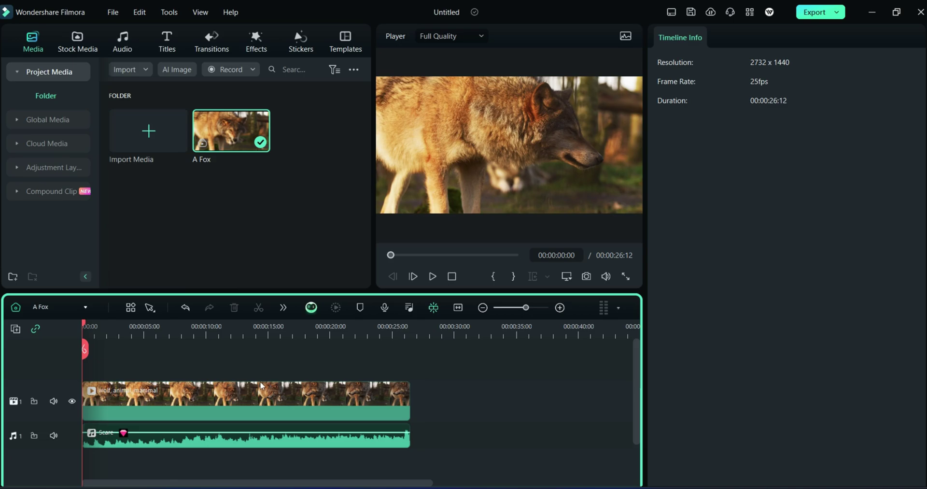
Place the 3D Text Plastic MG title above the wolf footage and preview the FOX text.
left_click(166, 40)
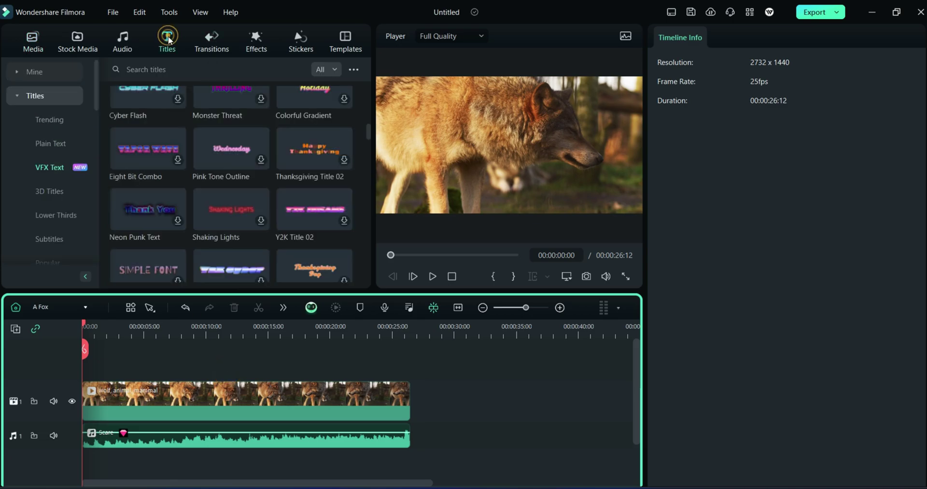
left_click(54, 192)
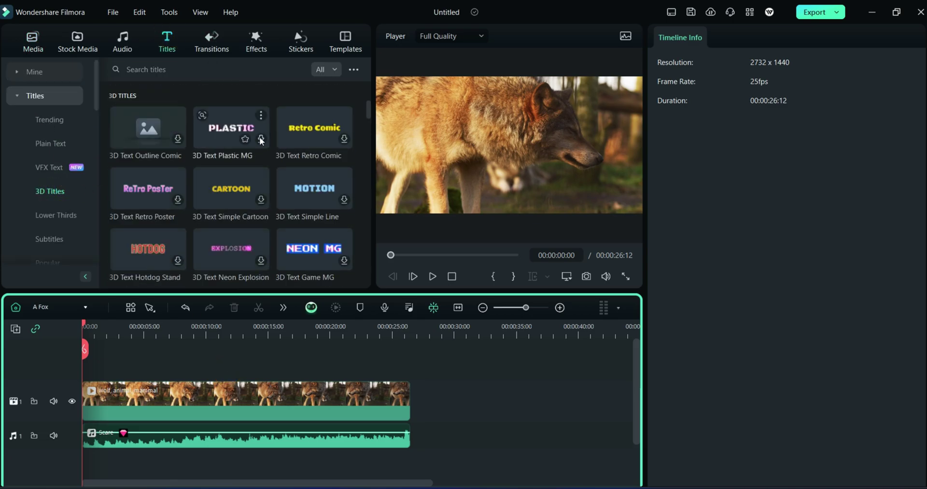
left_click(219, 135)
left_click_drag(220, 135, 85, 362)
left_click(431, 276)
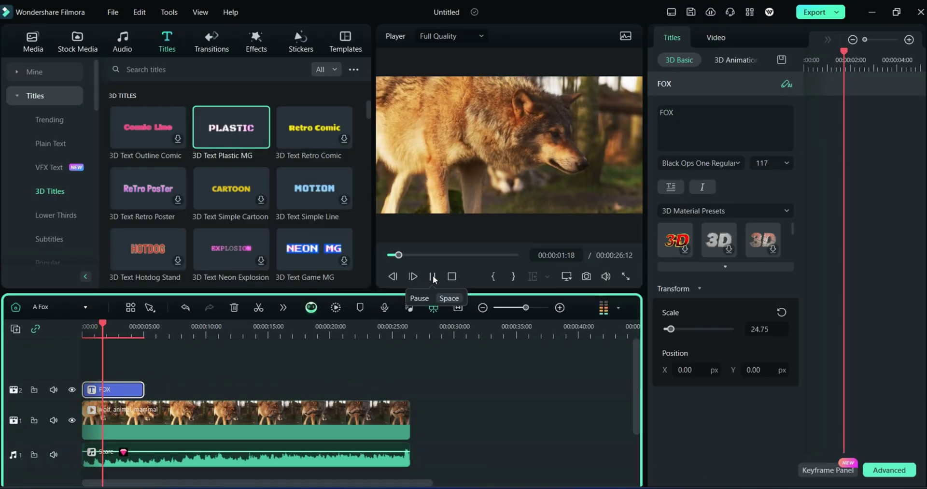
scroll(774, 365, "down", 5)
left_click(556, 385)
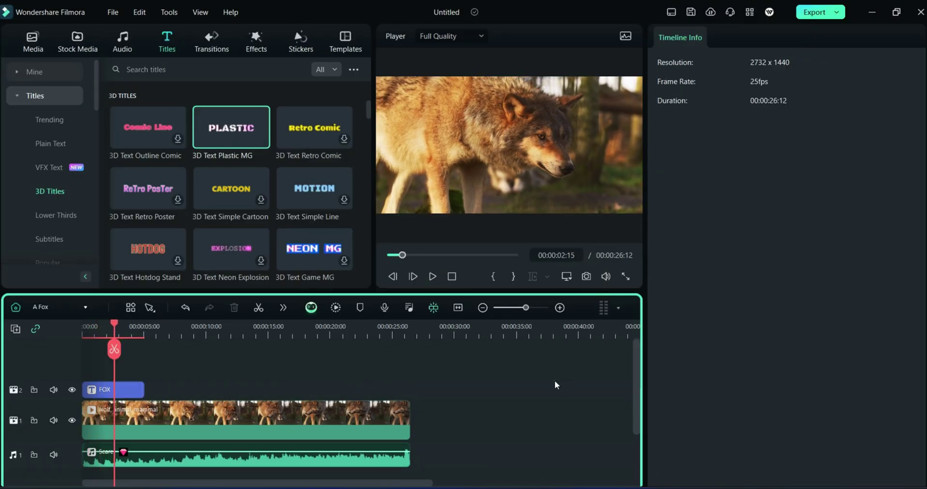
Return to the Main Timeline and play it to preview the FOX title.
left_click(73, 306)
left_click(60, 323)
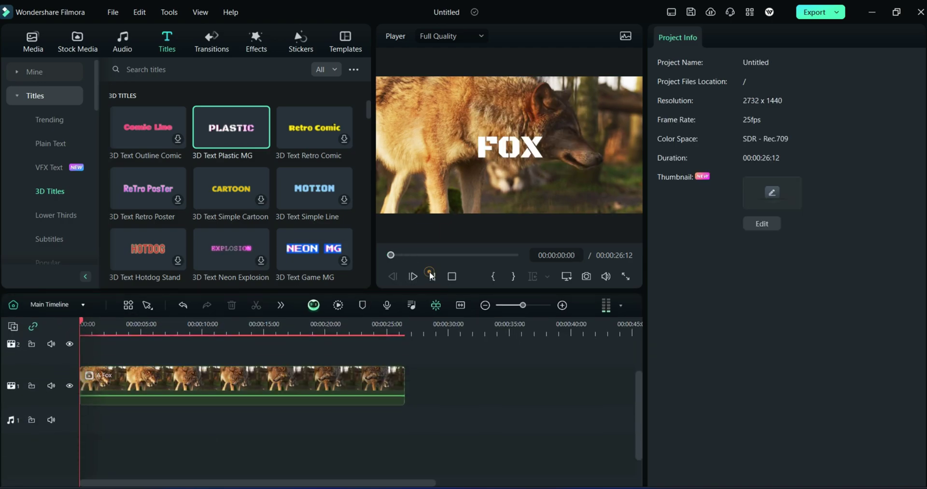
left_click(432, 276)
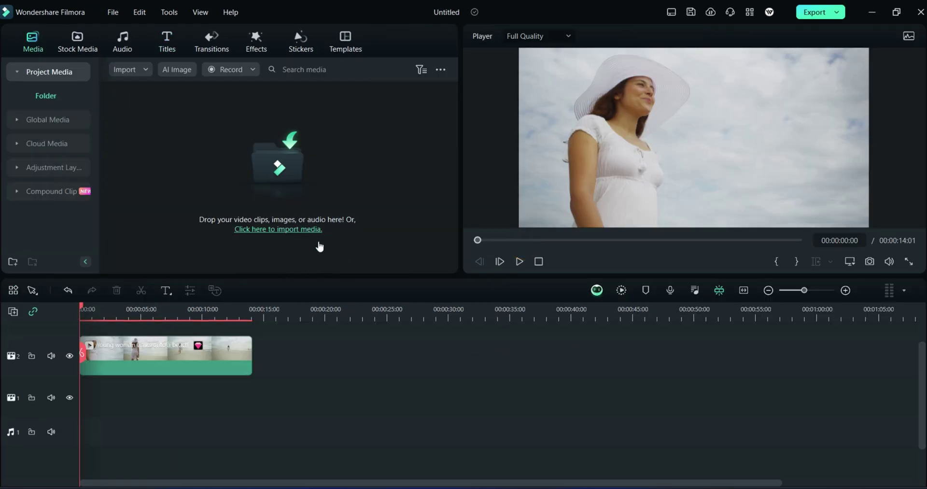
Preview the beach clip, then generate three Happy-mood tracks in Audio > AI Music.
left_click(520, 261)
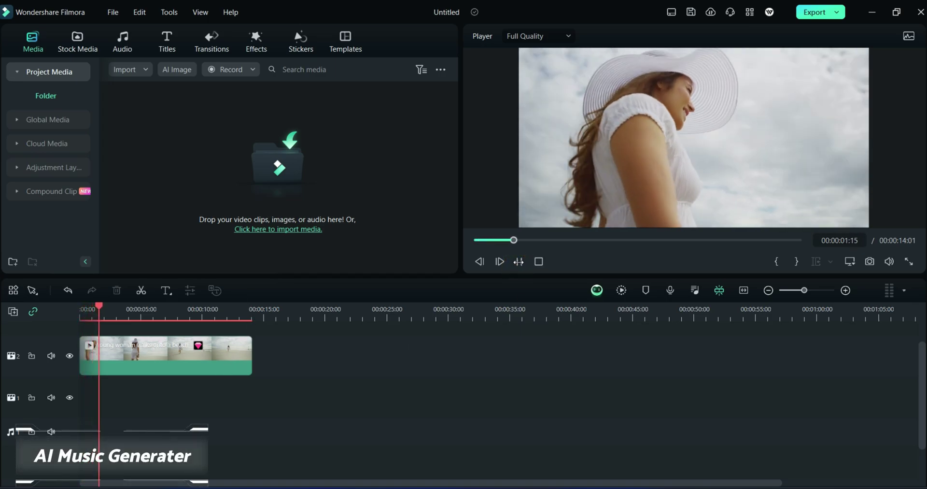
left_click(520, 261)
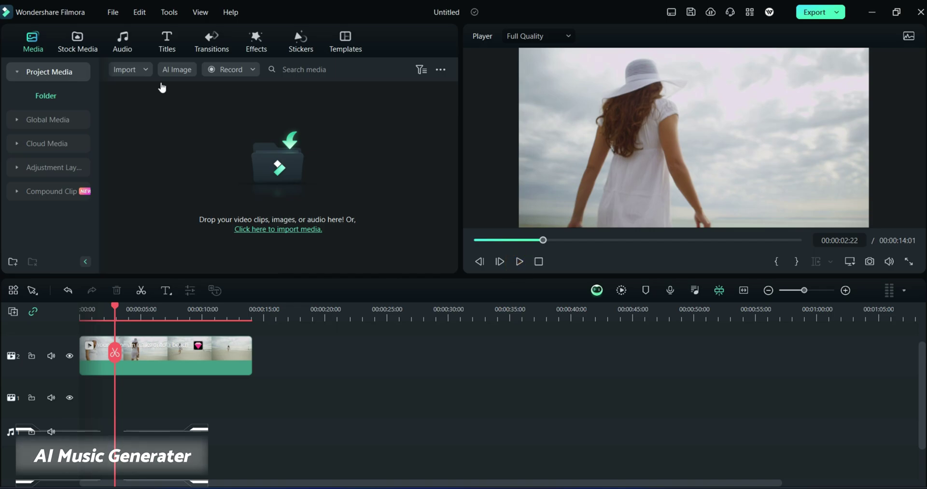
left_click(123, 42)
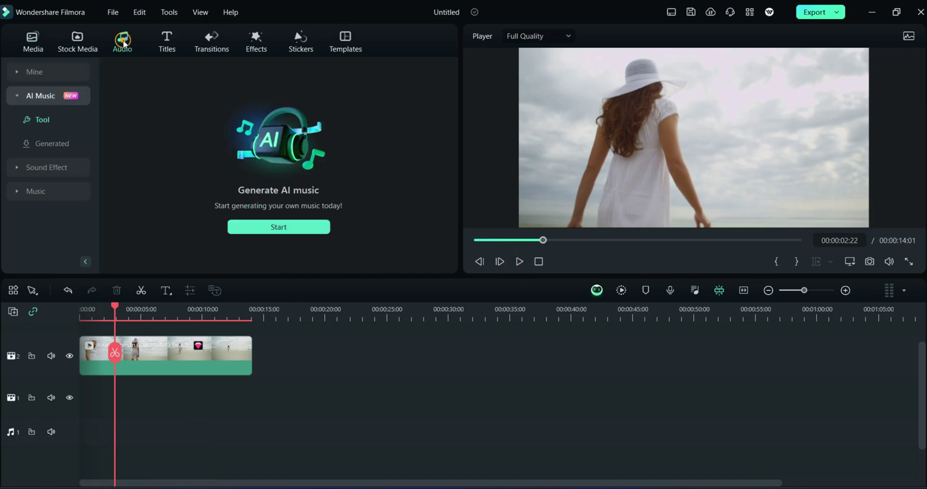
left_click(283, 228)
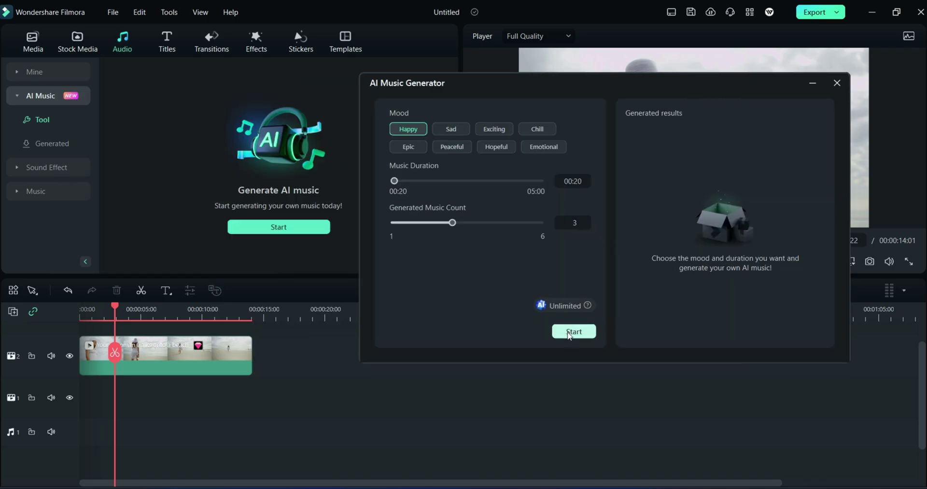
left_click(570, 329)
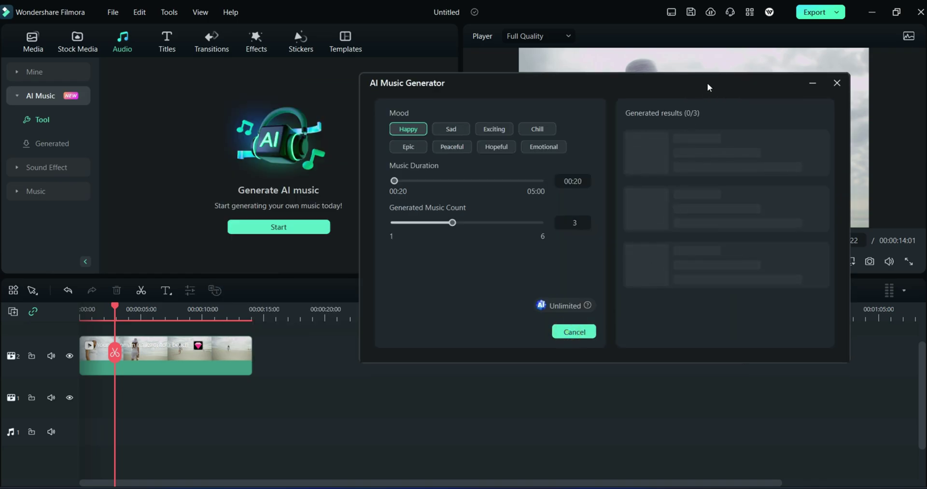
Put Happy_001 on the audio track under the beach clip and close the generator.
left_click_drag(708, 83, 706, 57)
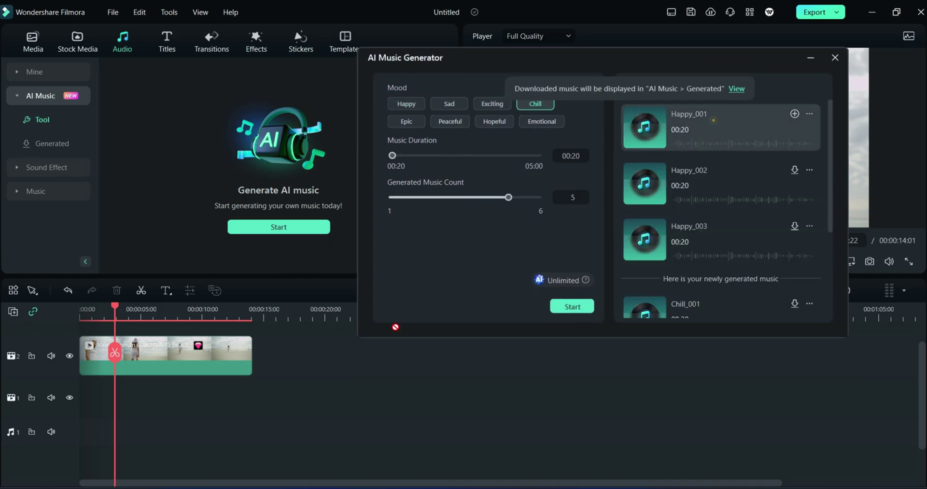
left_click_drag(714, 120, 97, 430)
left_click(835, 58)
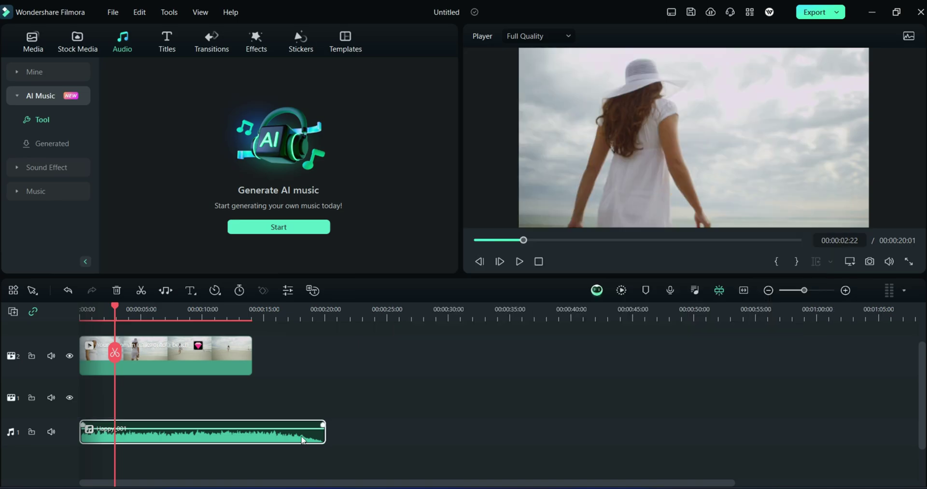
Play the 00:00:20:01 project from the start, with the Happy_001 music under the beach footage.
left_click(519, 261)
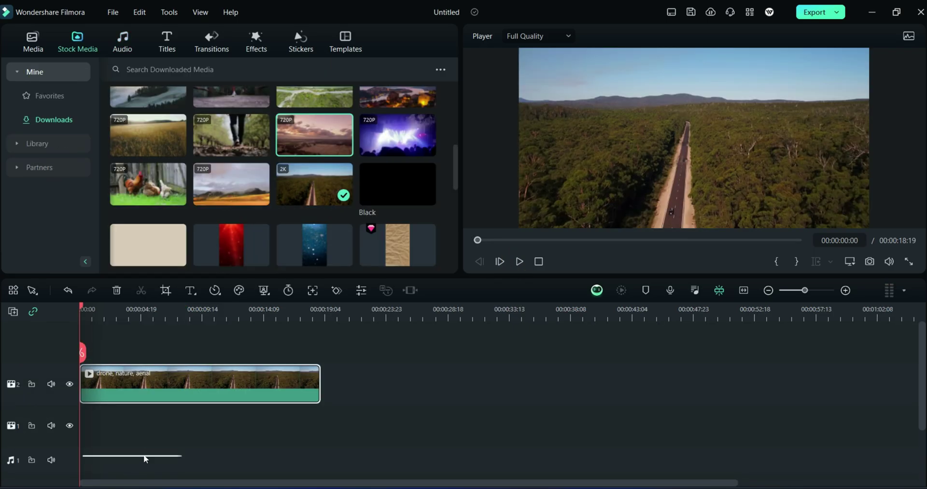
Paint an enlarged Smart Brush AI mask over the drone clip's forest and road, blacking out the sky.
double_click(160, 379)
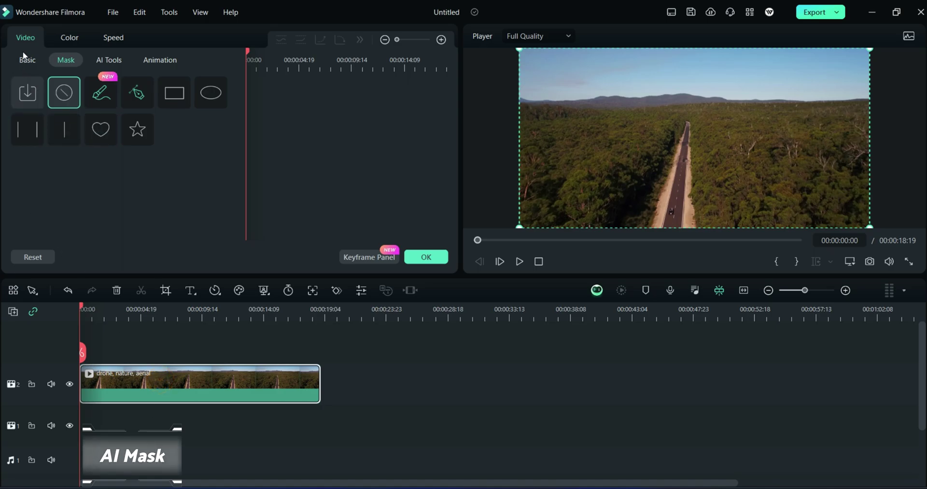
left_click(99, 93)
scroll(53, 201, "down", 2)
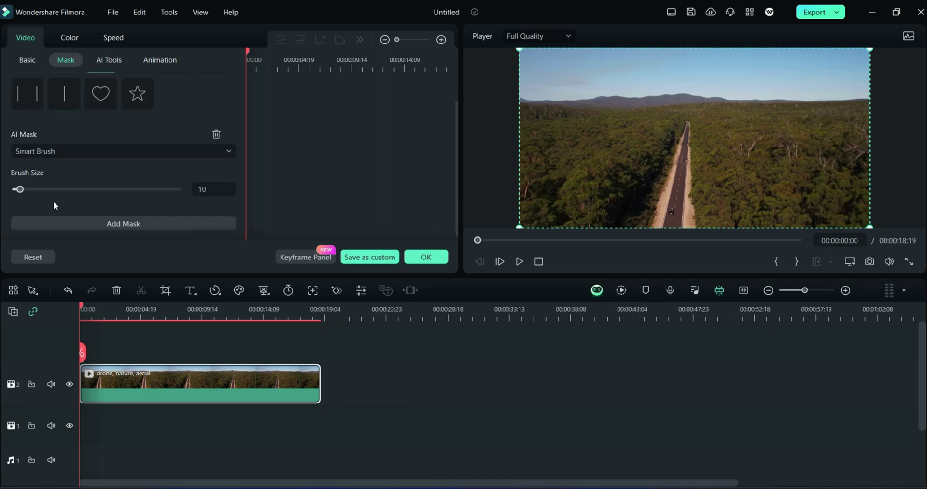
left_click(43, 150)
left_click(43, 150)
left_click(42, 150)
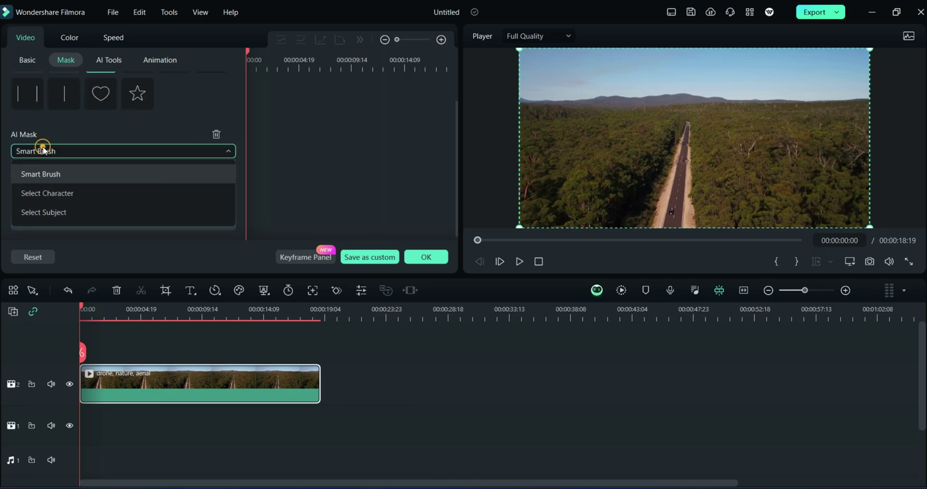
left_click(49, 150)
mouse_move(27, 188)
left_mouse_down()
mouse_move(44, 191)
mouse_move(27, 190)
left_mouse_up()
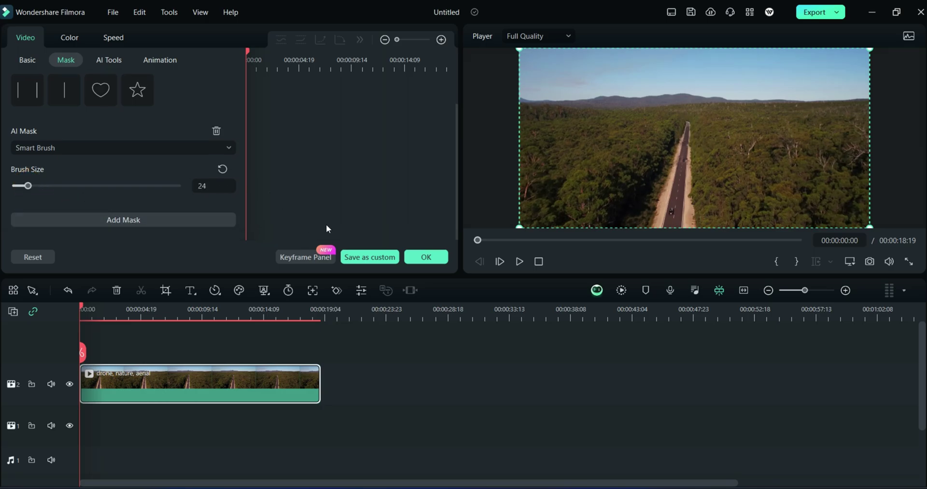
mouse_move(526, 115)
left_mouse_down()
mouse_move(845, 105)
mouse_move(865, 125)
mouse_move(867, 215)
mouse_move(849, 231)
mouse_move(754, 233)
mouse_move(711, 224)
mouse_move(529, 225)
mouse_move(520, 213)
mouse_move(522, 113)
left_mouse_up()
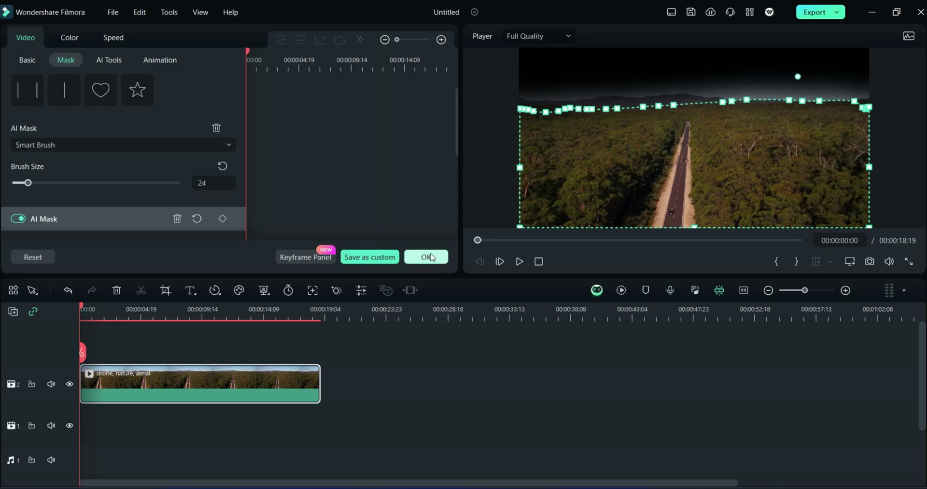
left_click(427, 256)
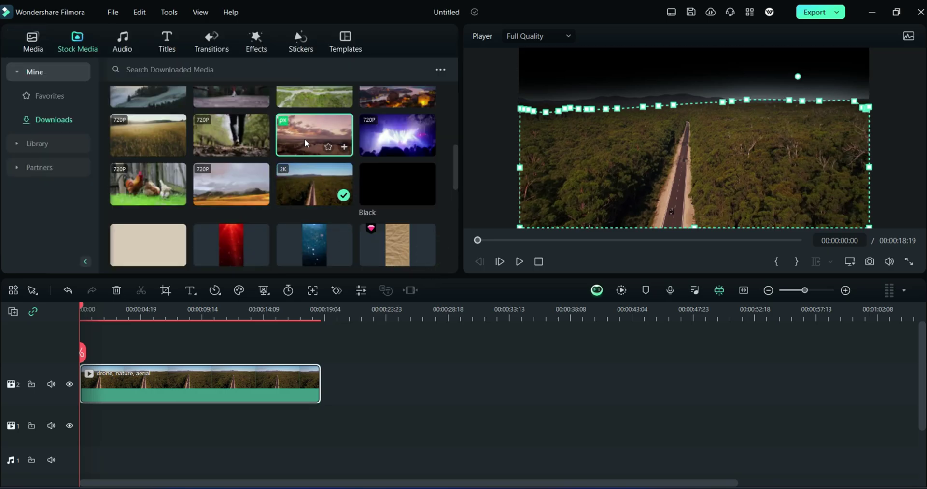
Place the pink sunset clouds clip beneath the aerial clip and preview the new sky.
left_click_drag(318, 138, 27, 434)
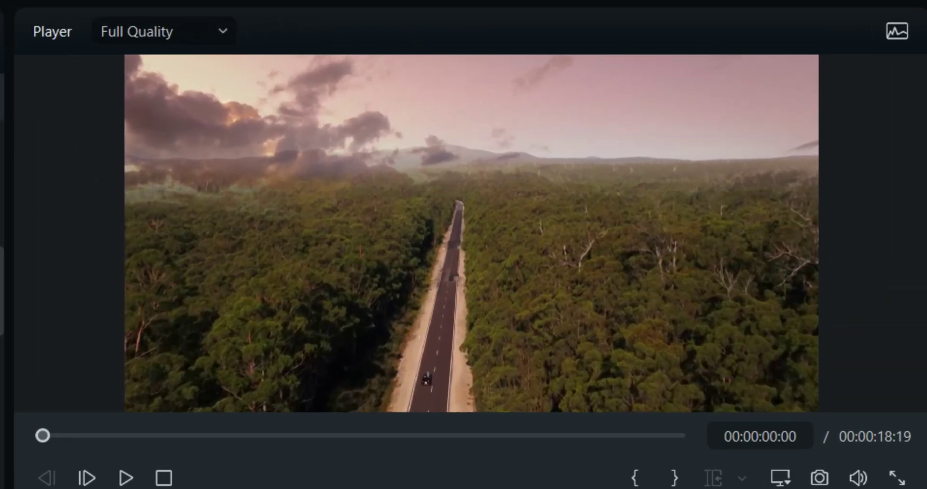
left_click(126, 478)
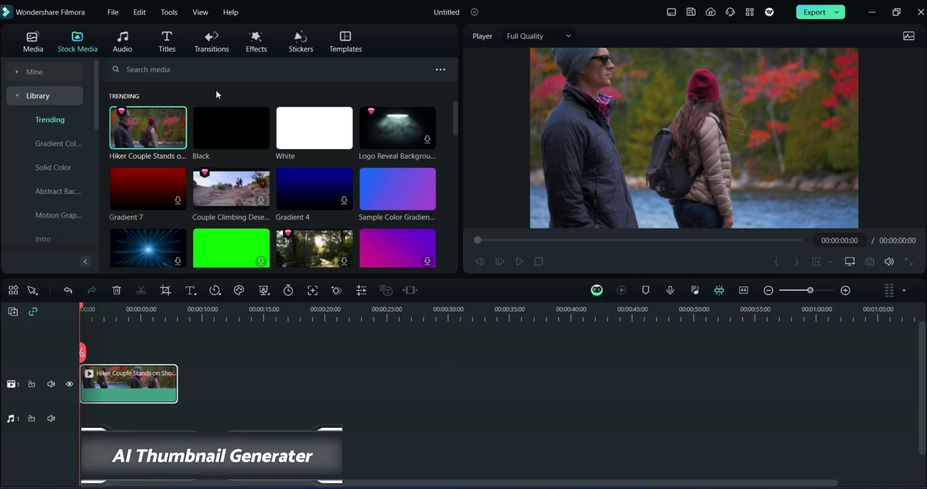
In Export, pick a later hiker couple frame as the thumbnail and open it in the editor.
key("ctrl+e")
left_click(275, 199)
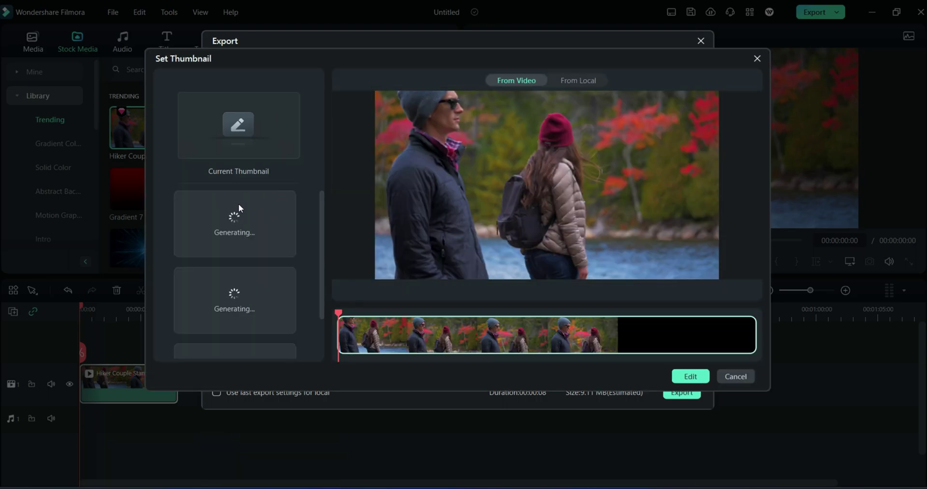
left_click_drag(338, 317, 432, 331)
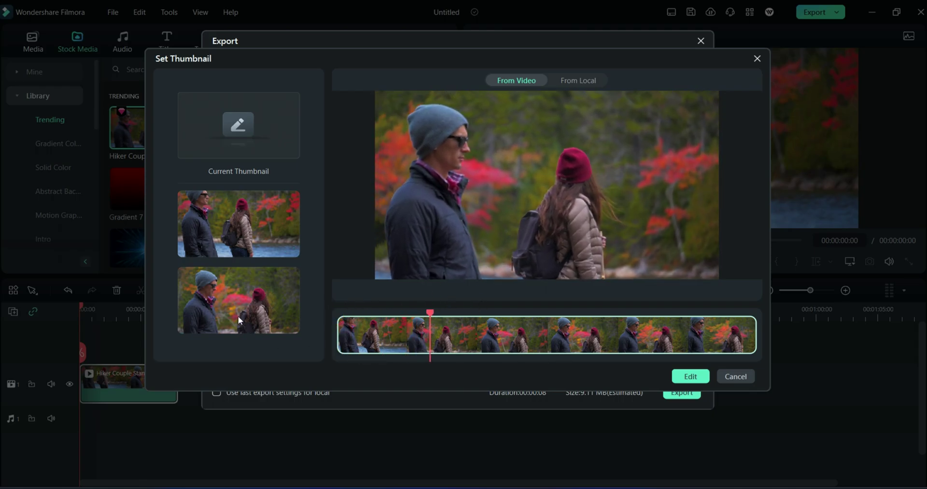
left_click(695, 378)
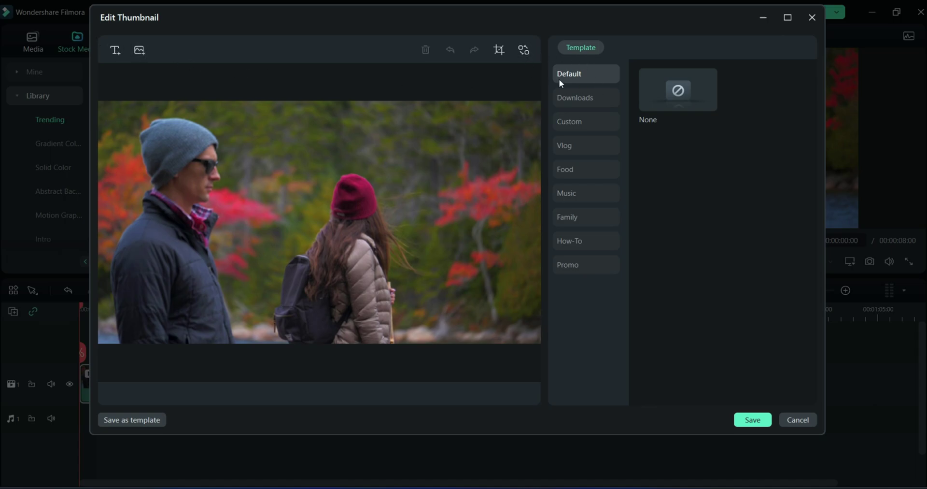
Apply the Vlog category's Happiness Travel template to the thumbnail and select its Travel title.
left_click(592, 95)
left_click(584, 118)
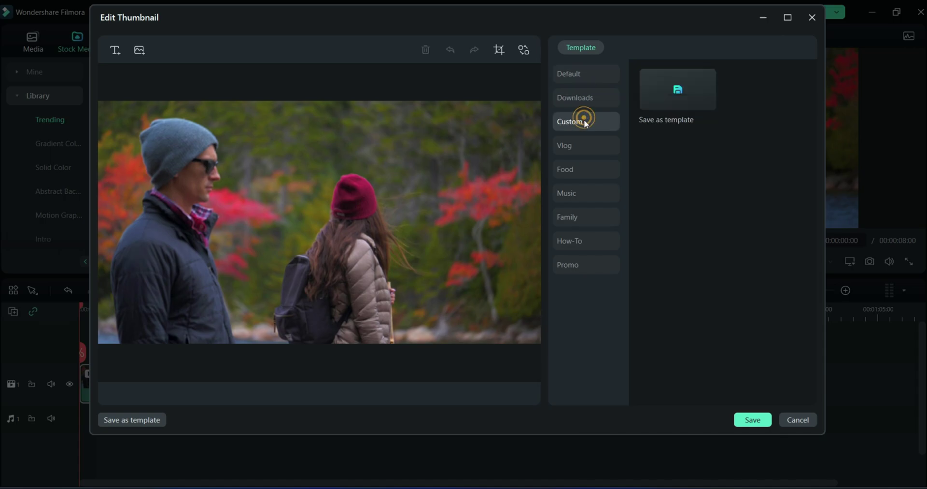
left_click(583, 146)
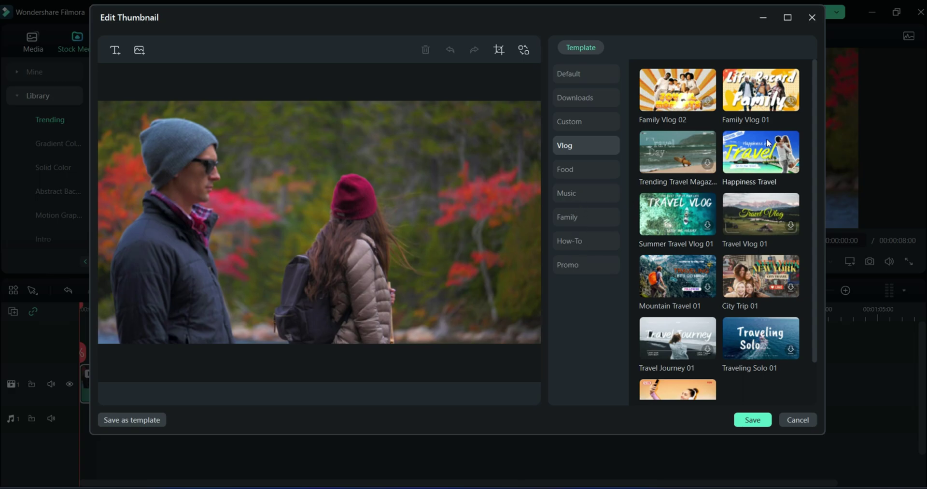
left_click(761, 154)
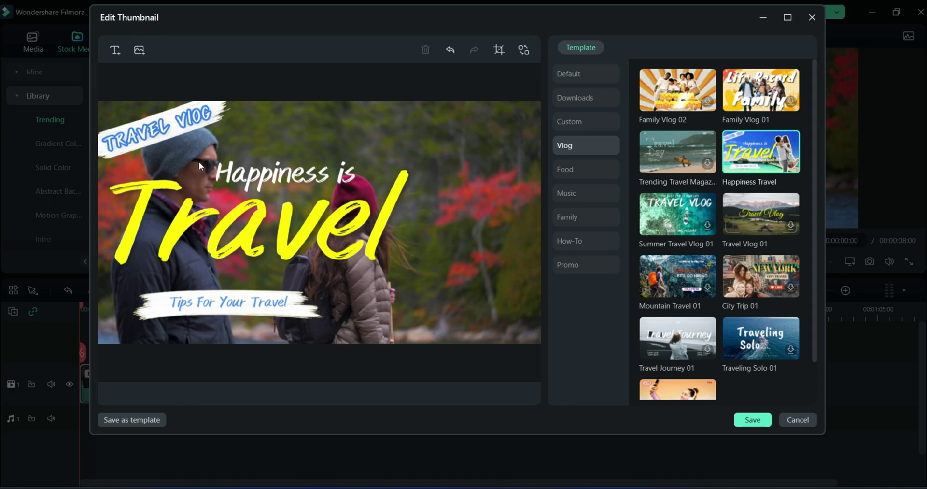
left_click(257, 229)
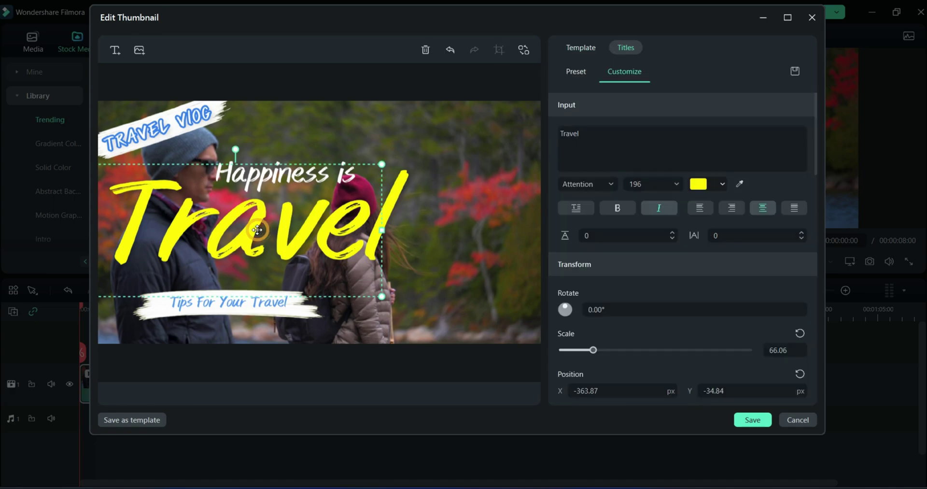
Shrink and move the Travel and Happiness is titles to the right, then save the thumbnail.
left_click_drag(241, 229, 370, 231)
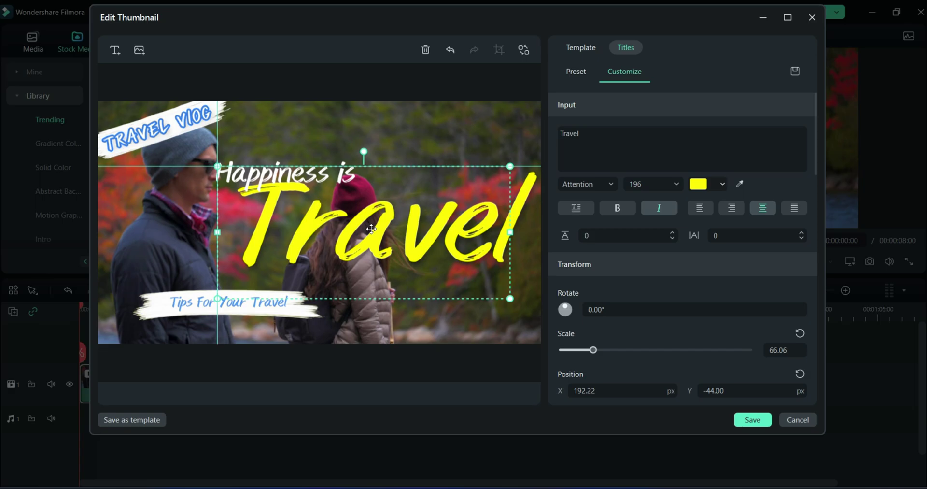
left_click_drag(217, 176, 334, 257)
left_click_drag(416, 268, 429, 246)
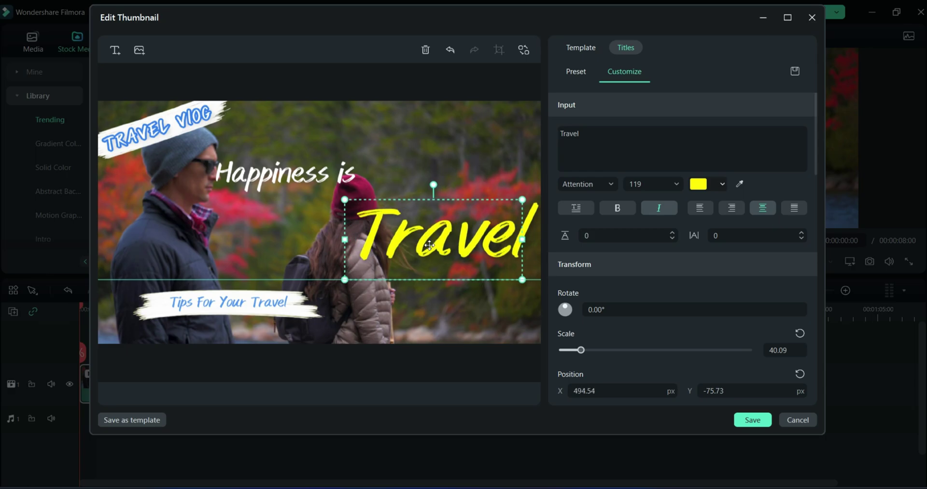
left_click_drag(257, 173, 417, 185)
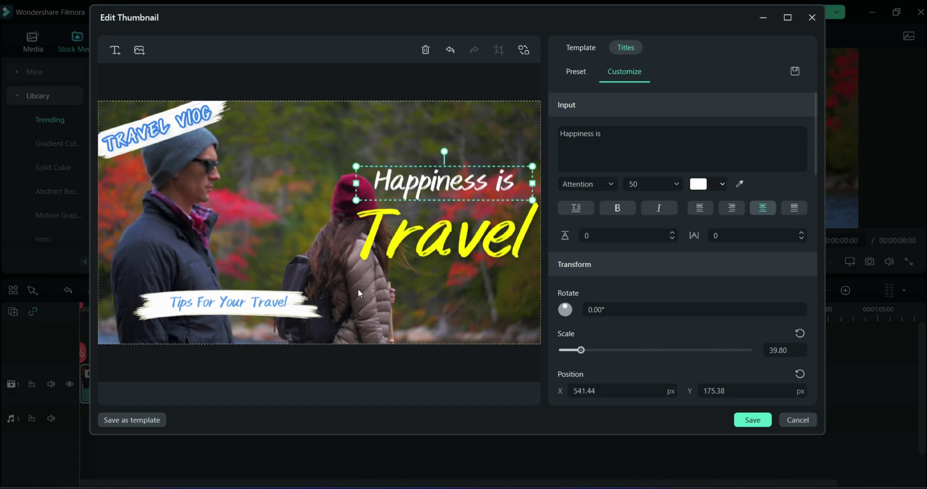
left_click(753, 420)
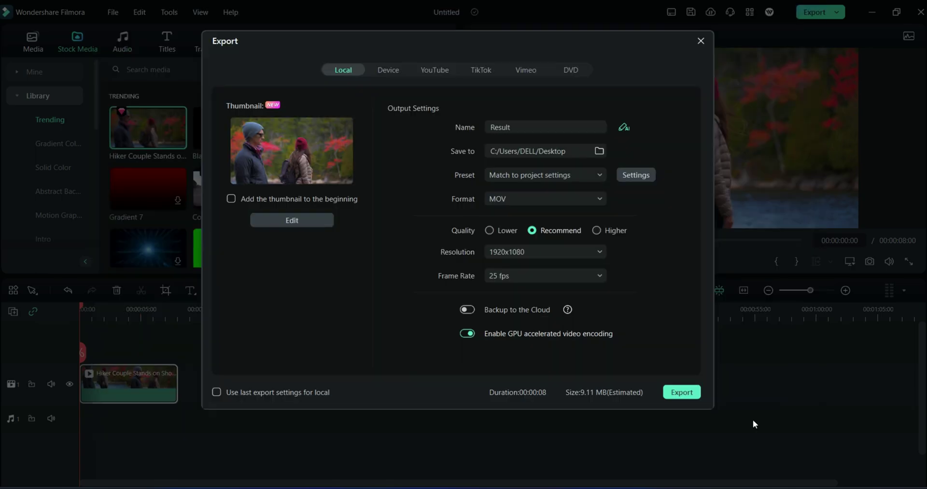
Close Export and ask Filmora Copilot "What is Filmora?".
key("Escape")
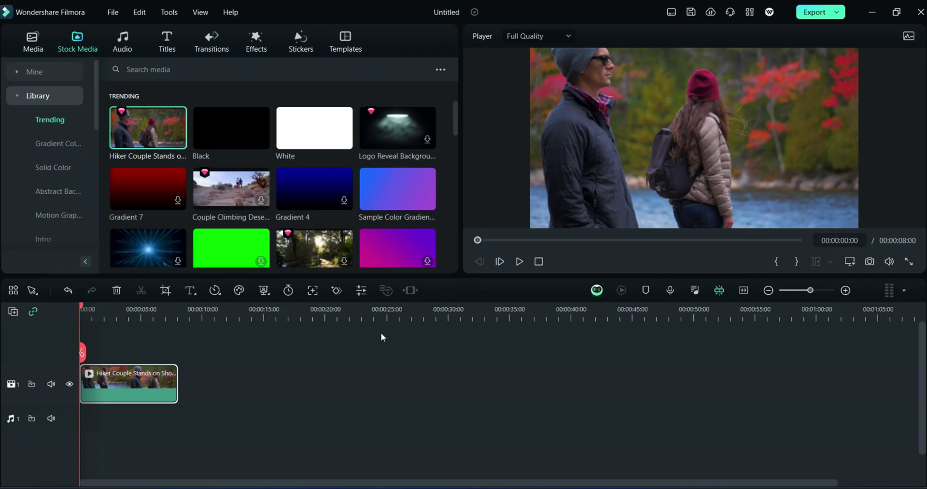
left_click(597, 290)
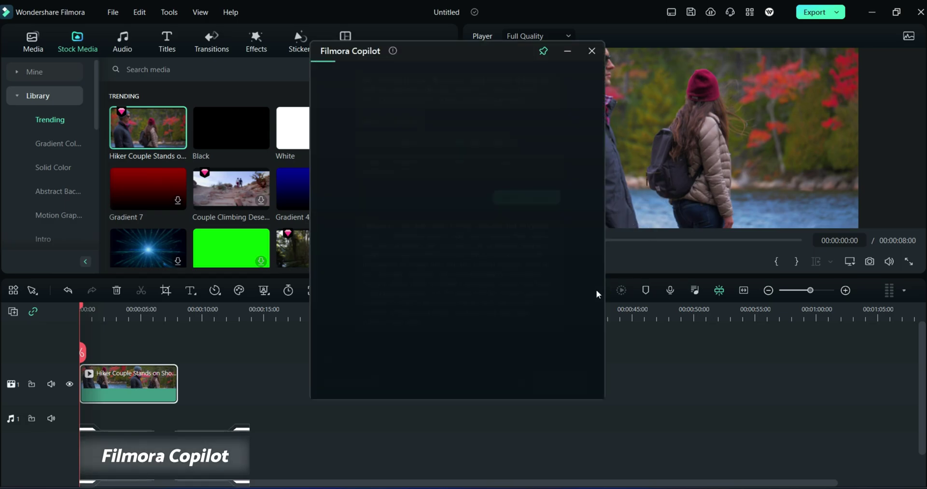
left_click(389, 121)
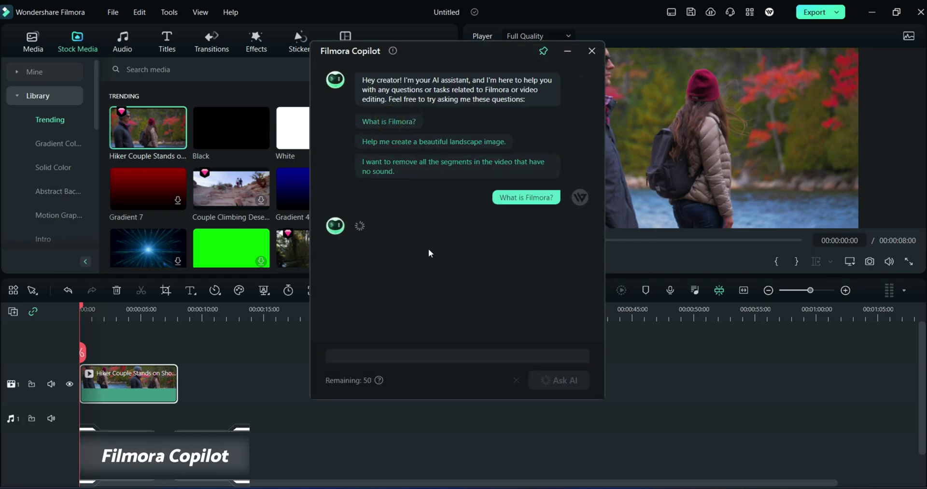